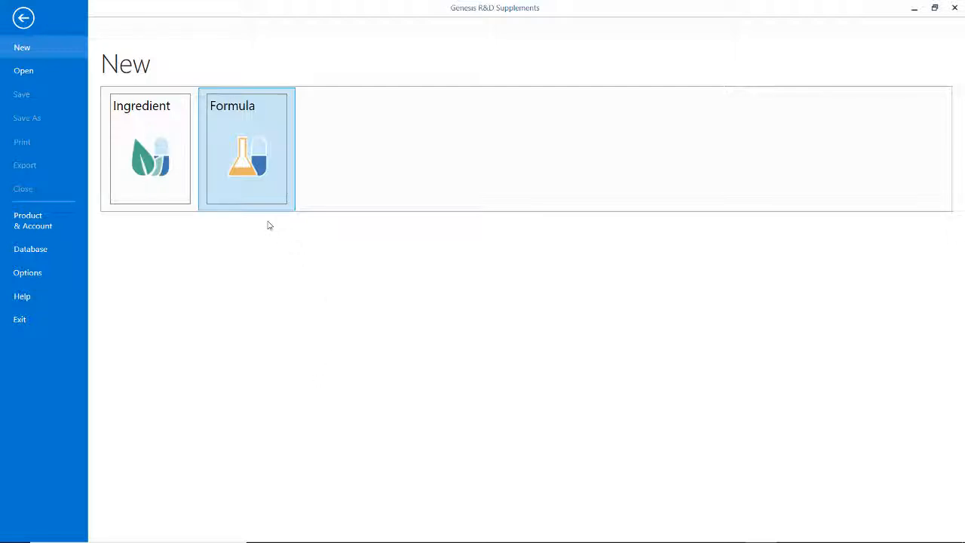
Create a new formula and name it Immune Plus
{"action": "left_click", "coordinate": [259, 156]}
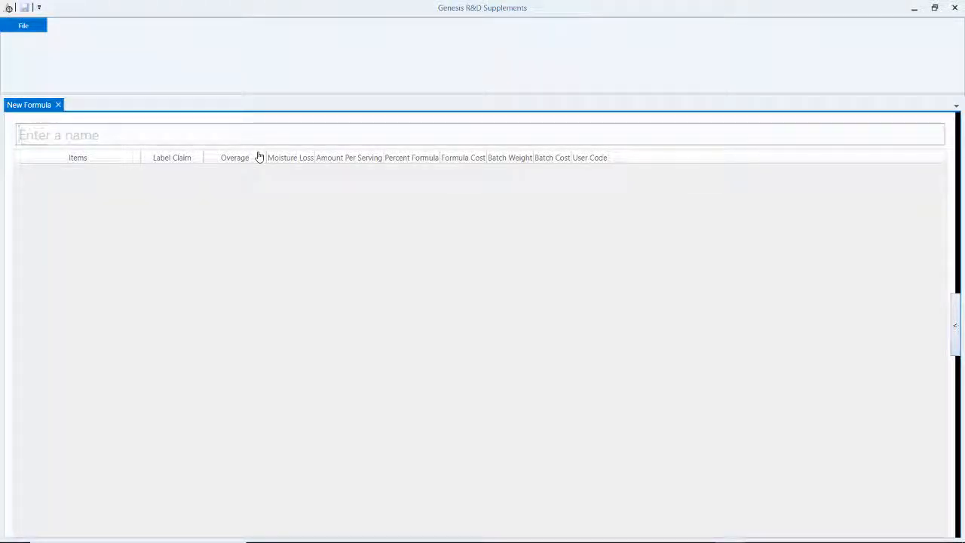
{"action": "type", "text": "Immune Plus"}
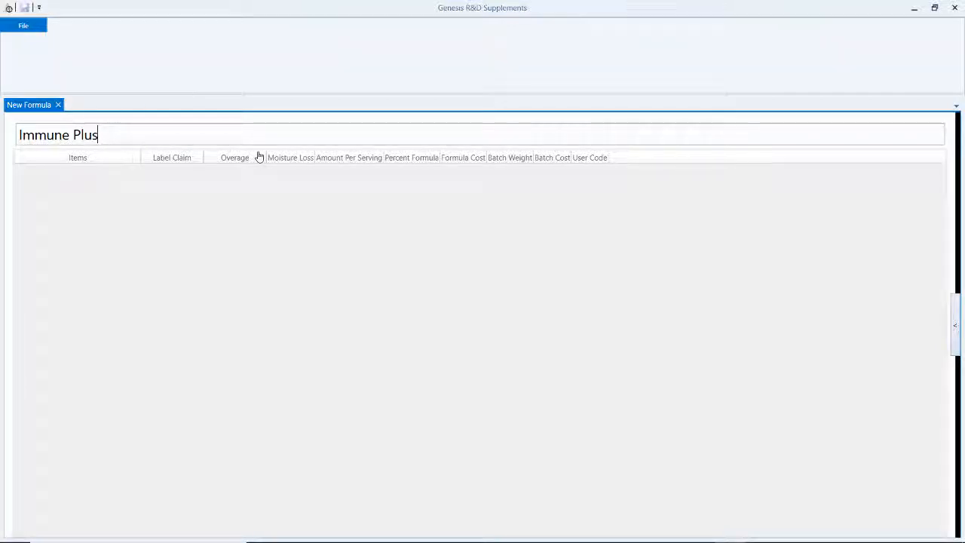
{"action": "key", "text": "Return"}
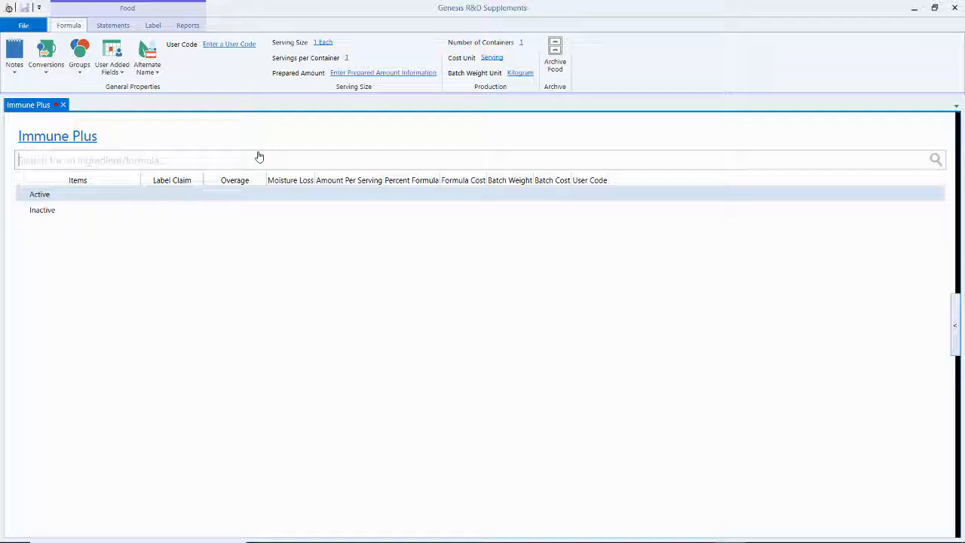
Add Echinacea to the formula as an active ingredient with a label claim of 100 milligrams
{"action": "type", "text": "E"}
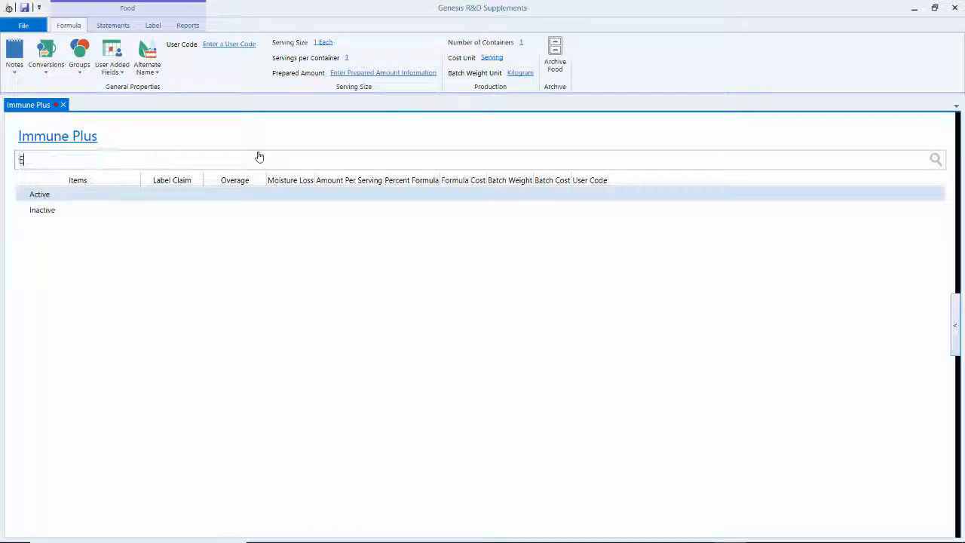
{"action": "type", "text": "chinacea"}
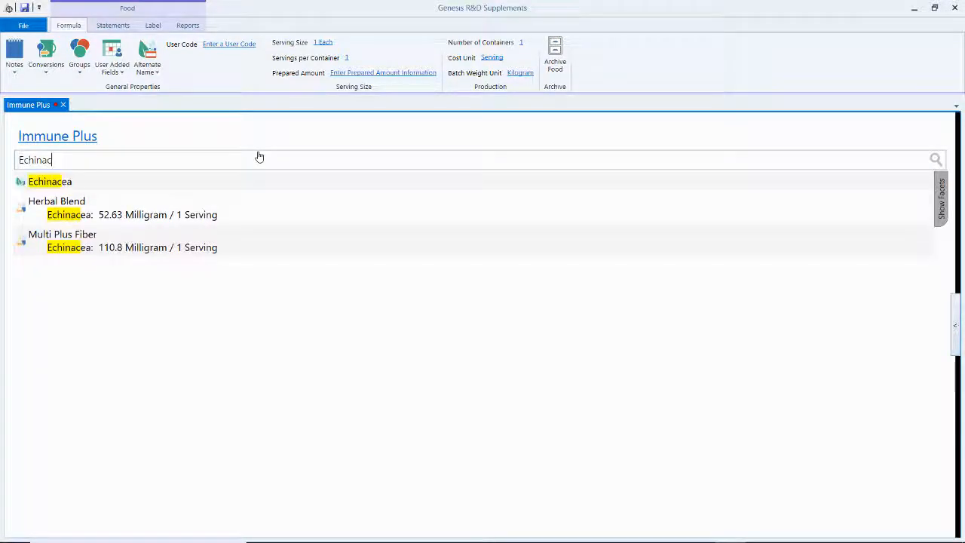
{"action": "left_click", "coordinate": [156, 188]}
{"action": "type", "text": "100"}
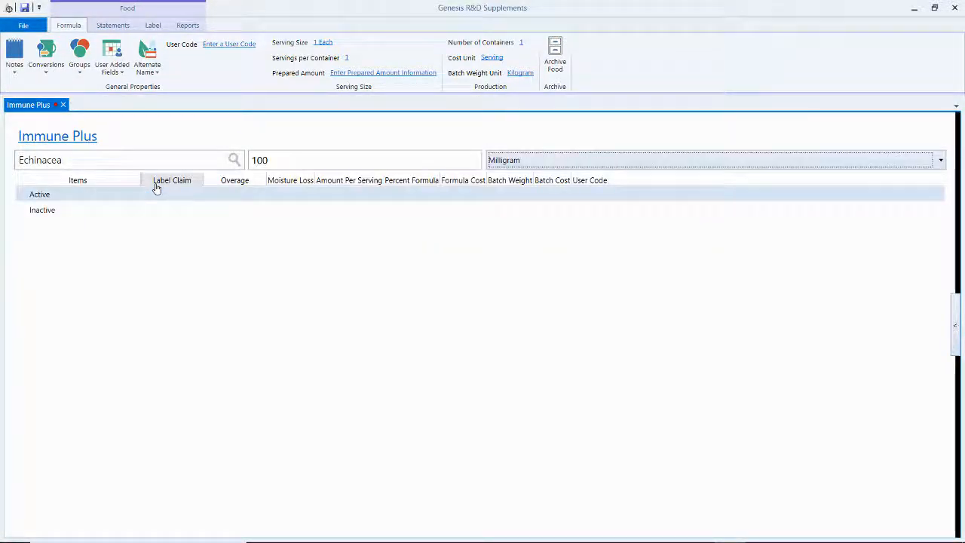
{"action": "key", "text": "Tab"}
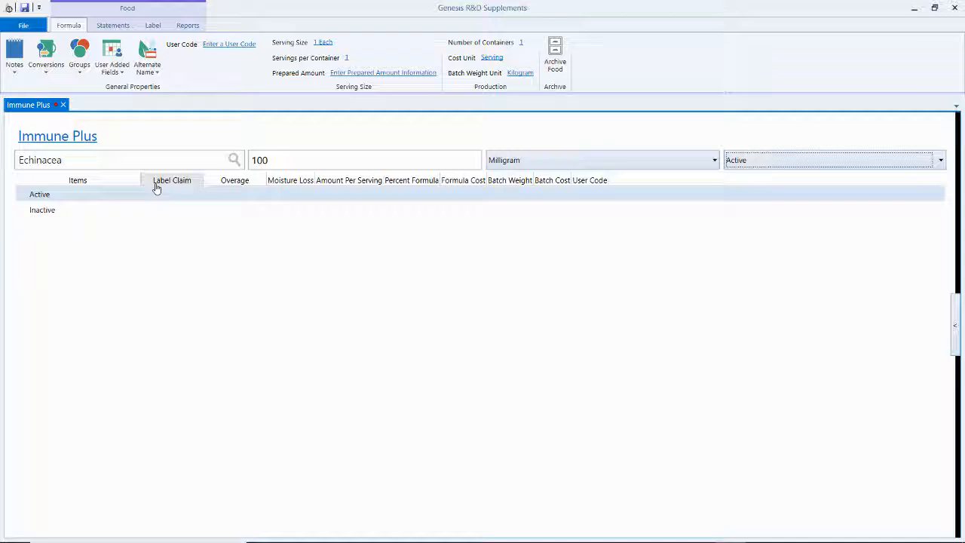
{"action": "key", "text": "Return"}
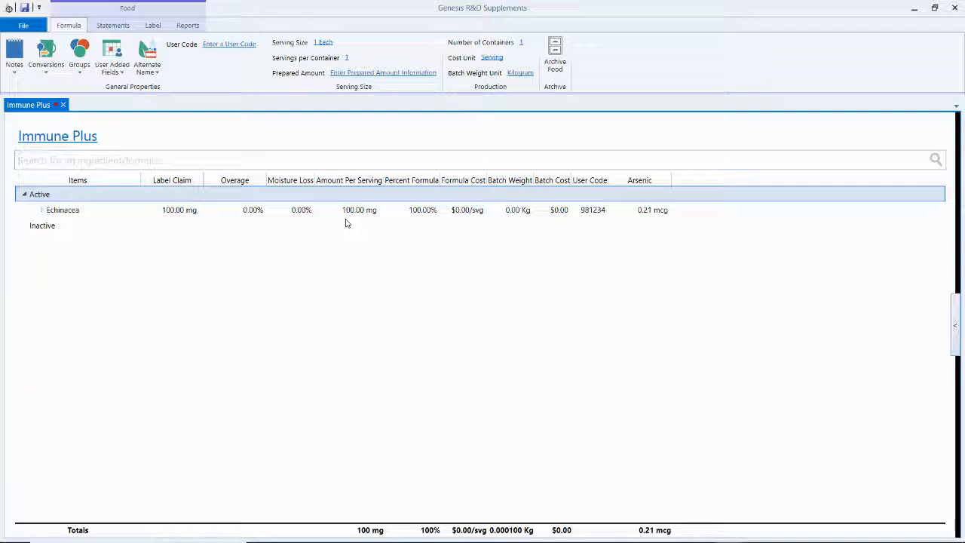
Set the overage of Echinacea to 10%
{"action": "left_click", "coordinate": [249, 210]}
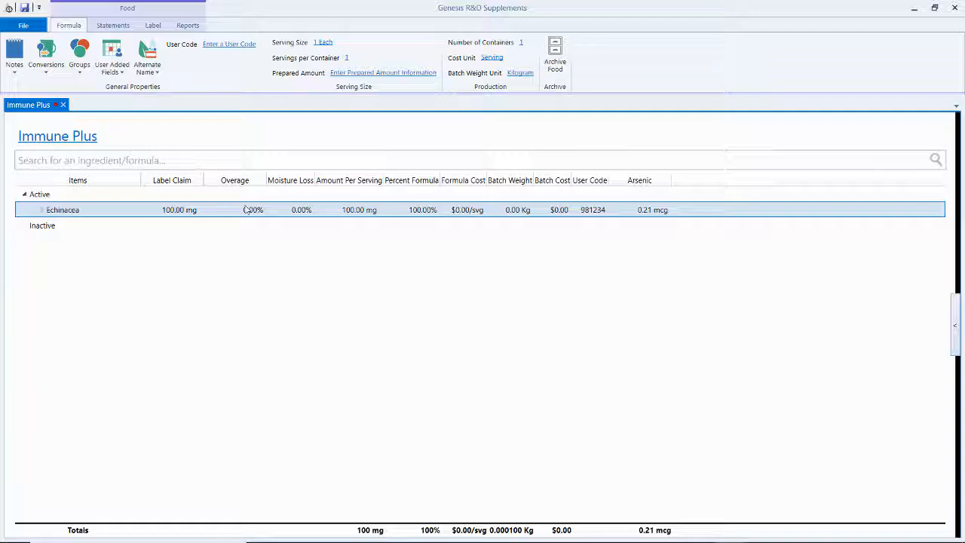
{"action": "double_click", "coordinate": [254, 216]}
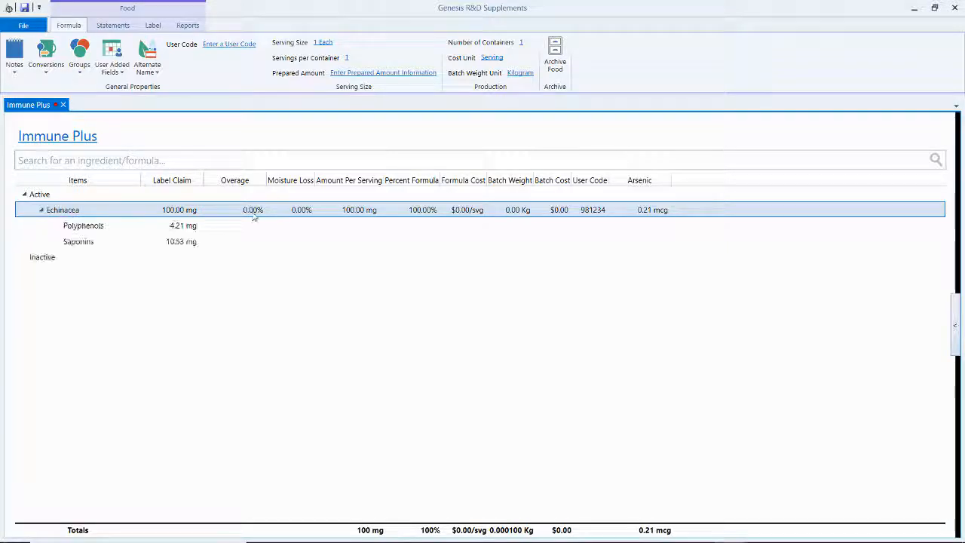
{"action": "right_click", "coordinate": [254, 217]}
{"action": "left_click", "coordinate": [274, 223]}
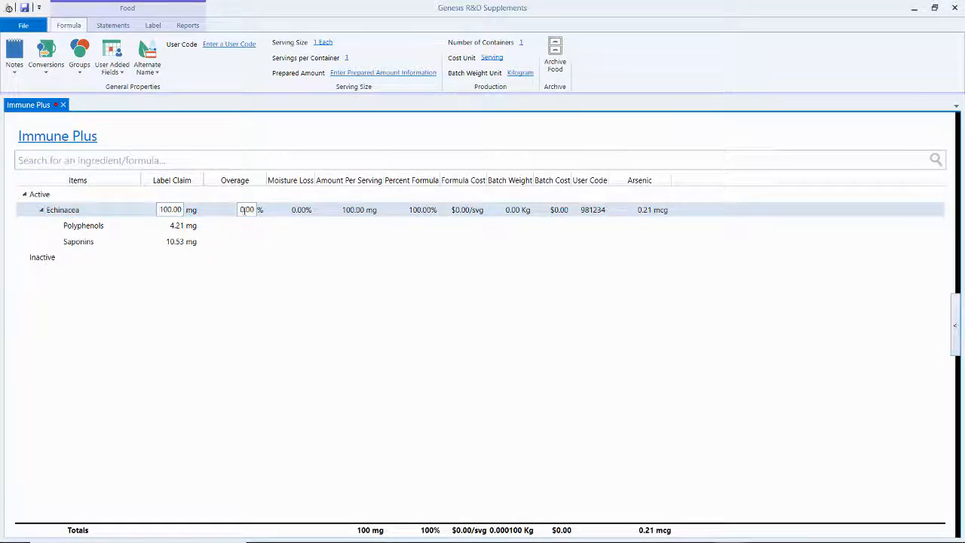
{"action": "left_click_drag", "start_coordinate": [254, 210], "coordinate": [238, 212]}
{"action": "type", "text": "10"}
{"action": "key", "text": "Return"}
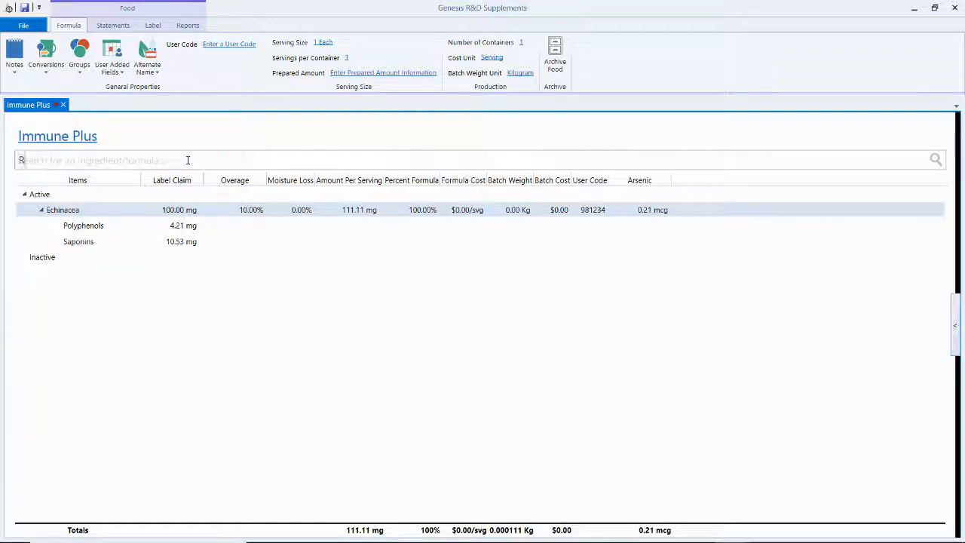
Add Rose Hips Extract_1 to the active ingredients with a label claim of 100 milligrams
{"action": "type", "text": "Rose hip"}
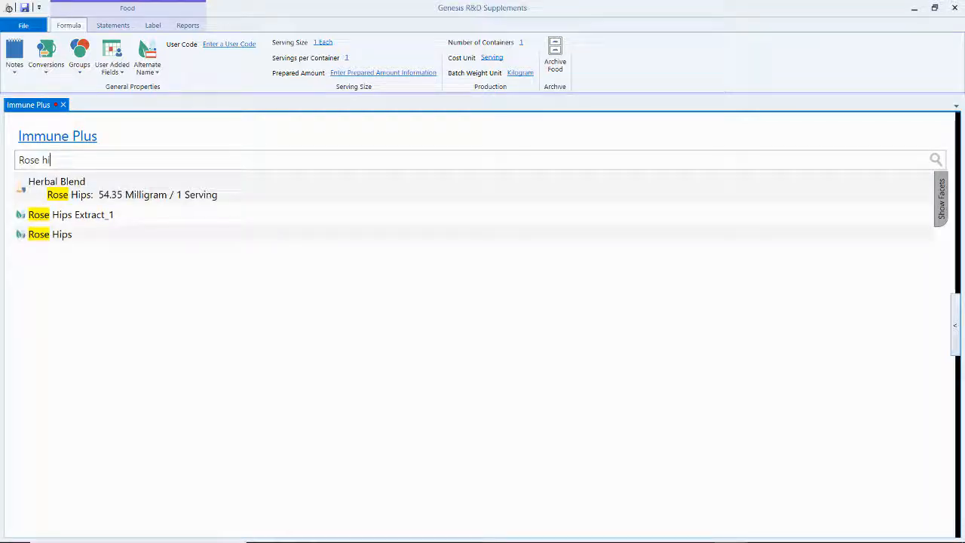
{"action": "left_click", "coordinate": [123, 218]}
{"action": "type", "text": "100"}
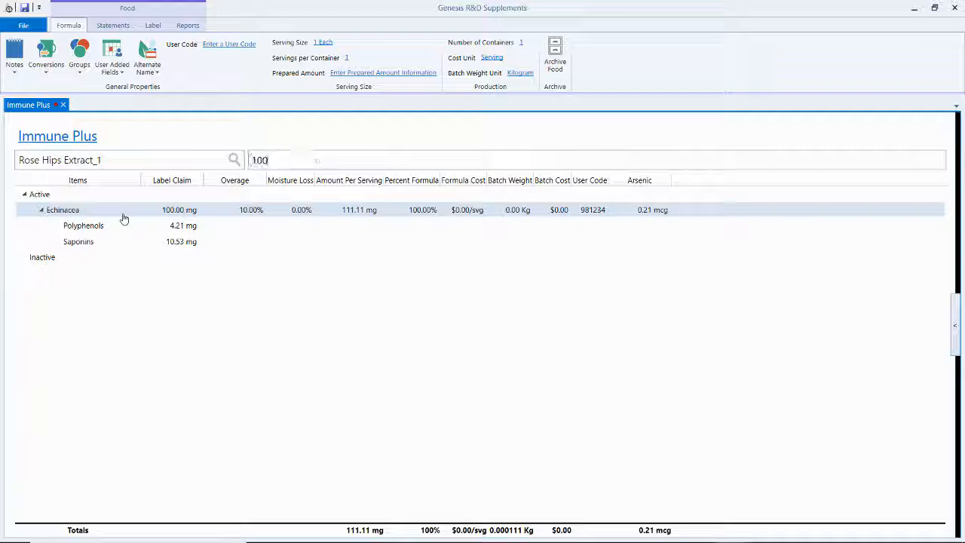
{"action": "key", "text": "Tab"}
{"action": "key", "text": "Return"}
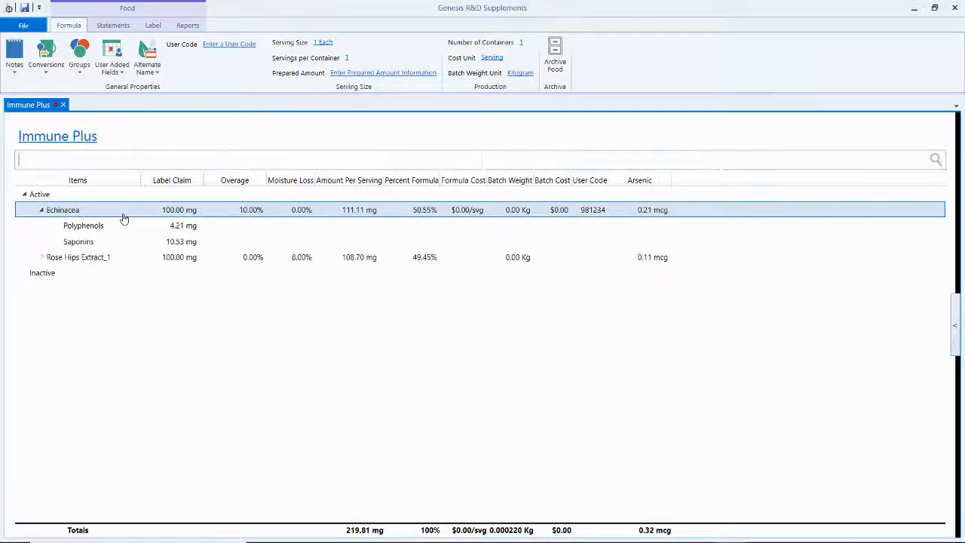
Add Ascorbic Acid to the active ingredients with a label claim of 200 milligrams
{"action": "type", "text": "ascor"}
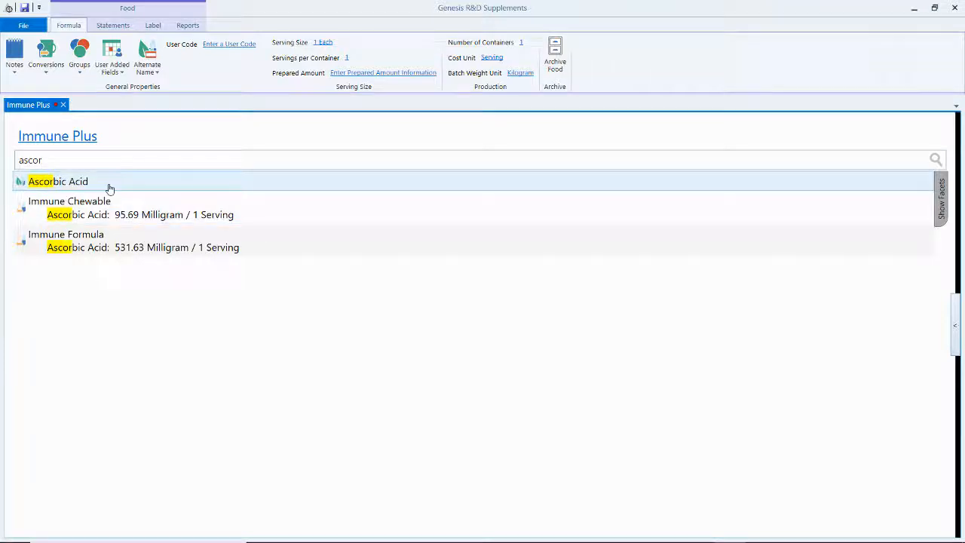
{"action": "left_click", "coordinate": [109, 188]}
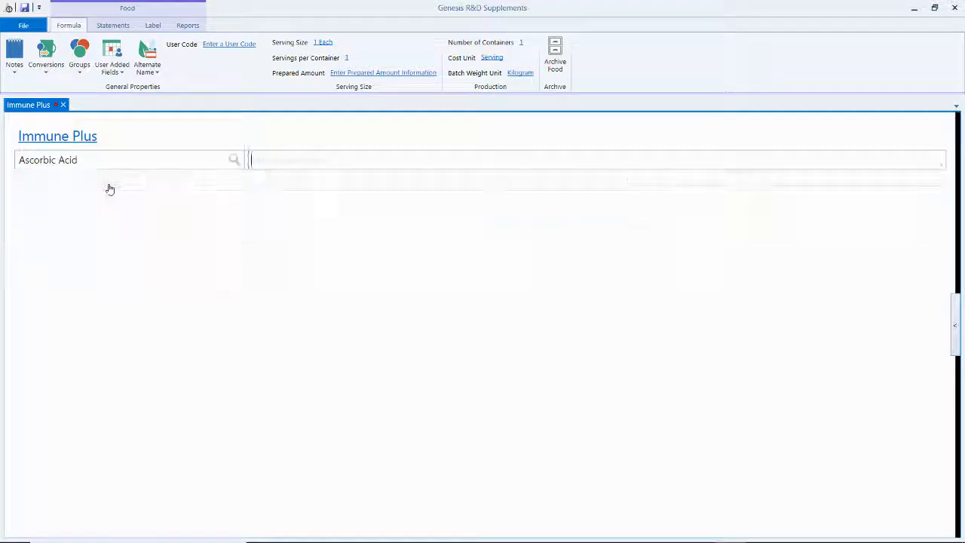
{"action": "type", "text": "200"}
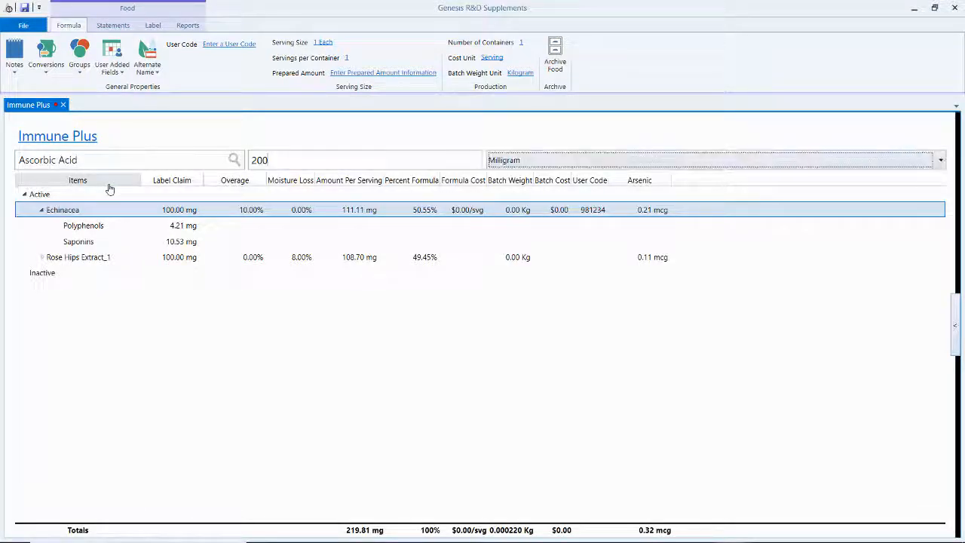
{"action": "key", "text": "Return"}
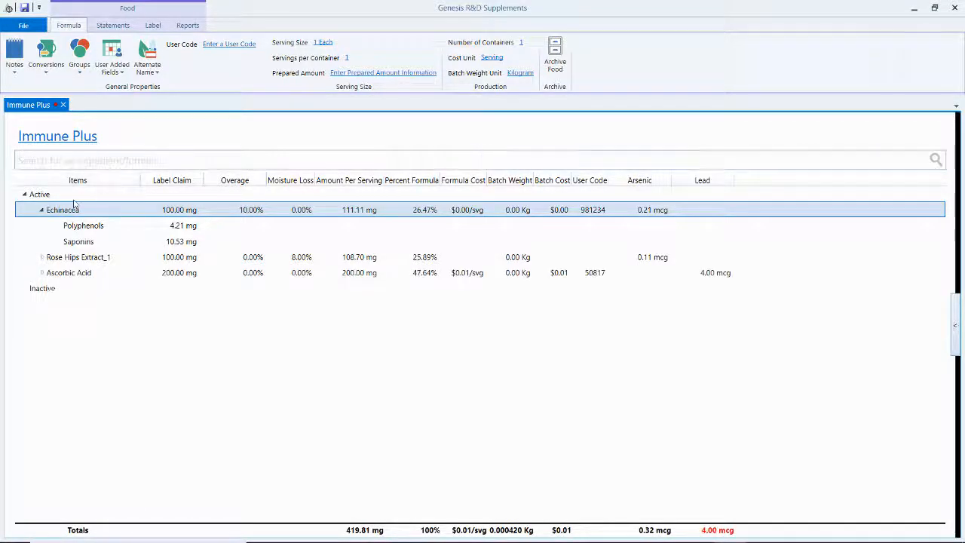
Add Zinc Amino Acid Chelate to the active ingredients with a label claim of 30 milligrams
{"action": "type", "text": "zinc"}
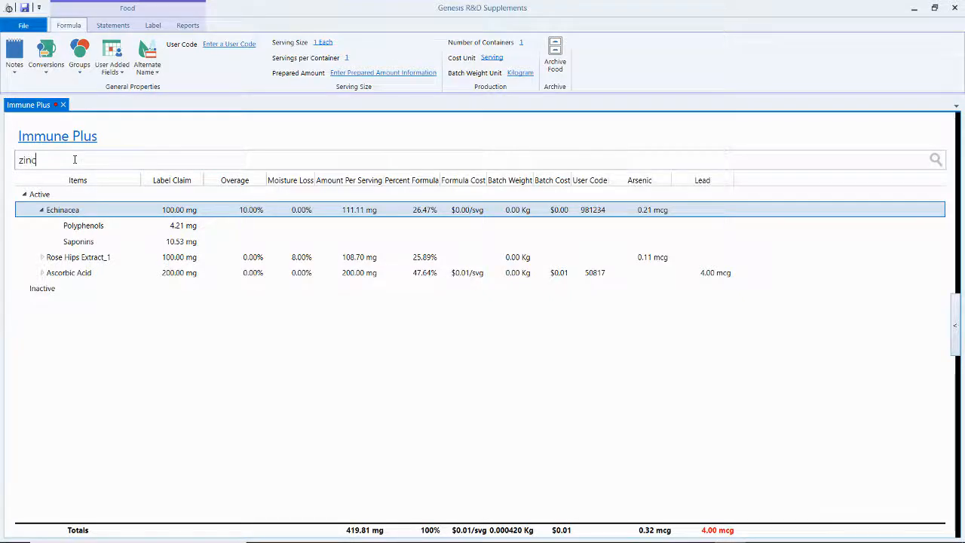
{"action": "type", "text": " amino"}
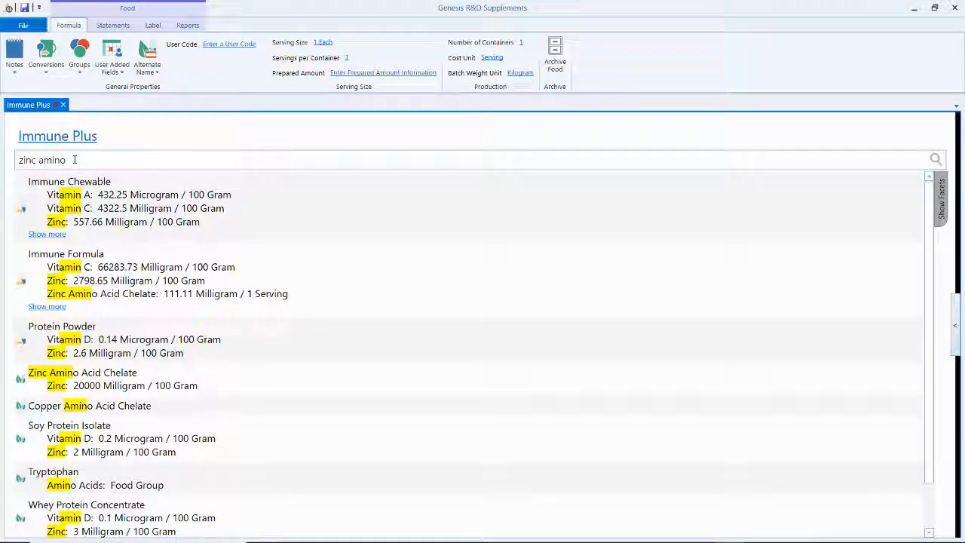
{"action": "left_click", "coordinate": [79, 184]}
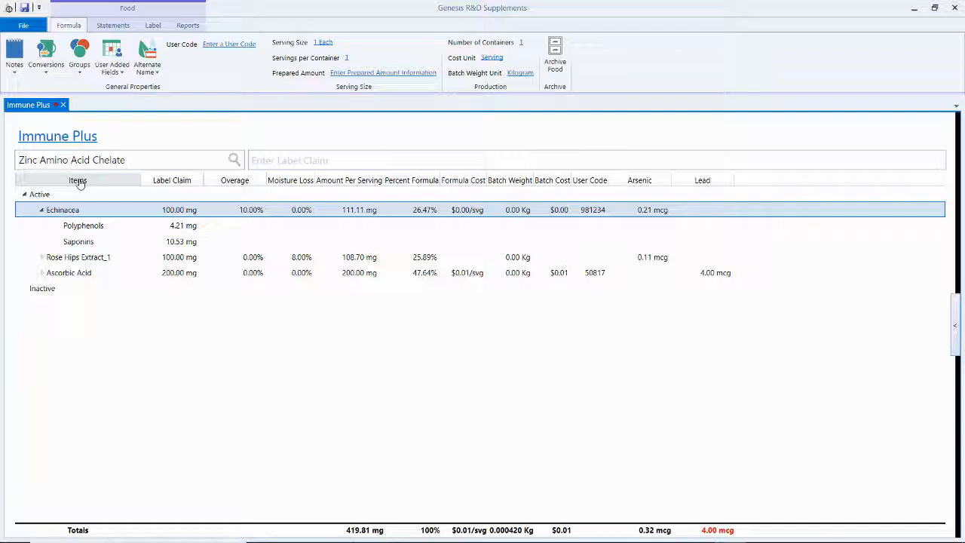
{"action": "type", "text": "30"}
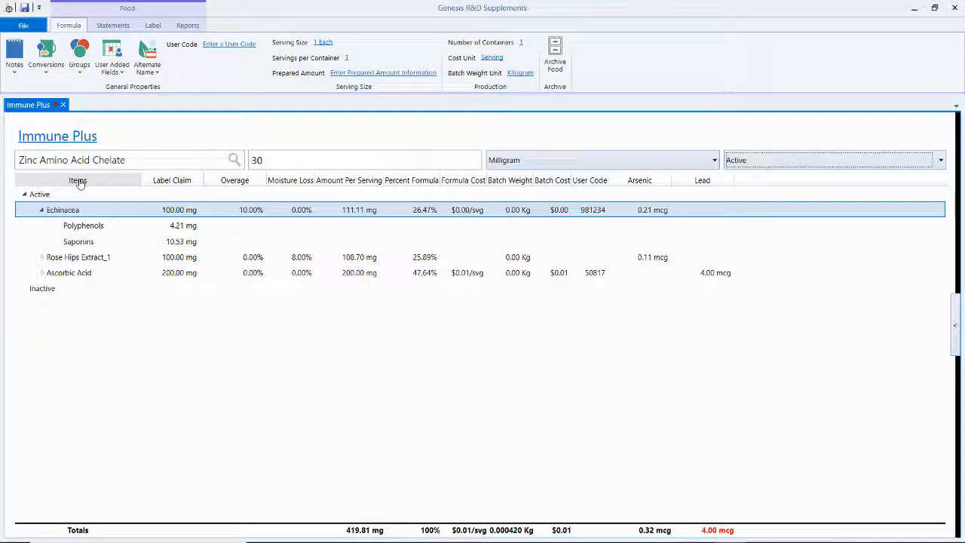
{"action": "key", "text": "Return"}
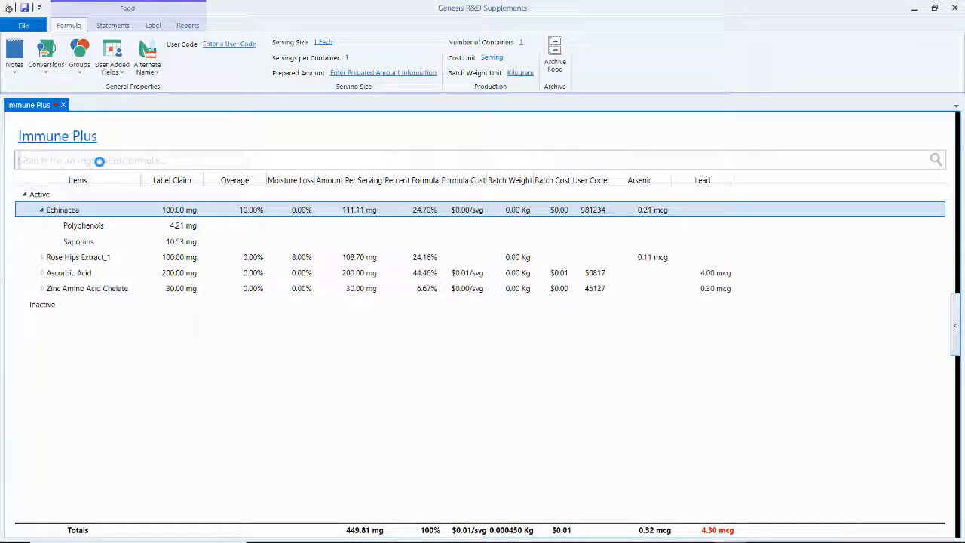
Add Microcrystalline Cellulose to the inactive ingredients with a label claim of 25 milligrams
{"action": "type", "text": "Micro"}
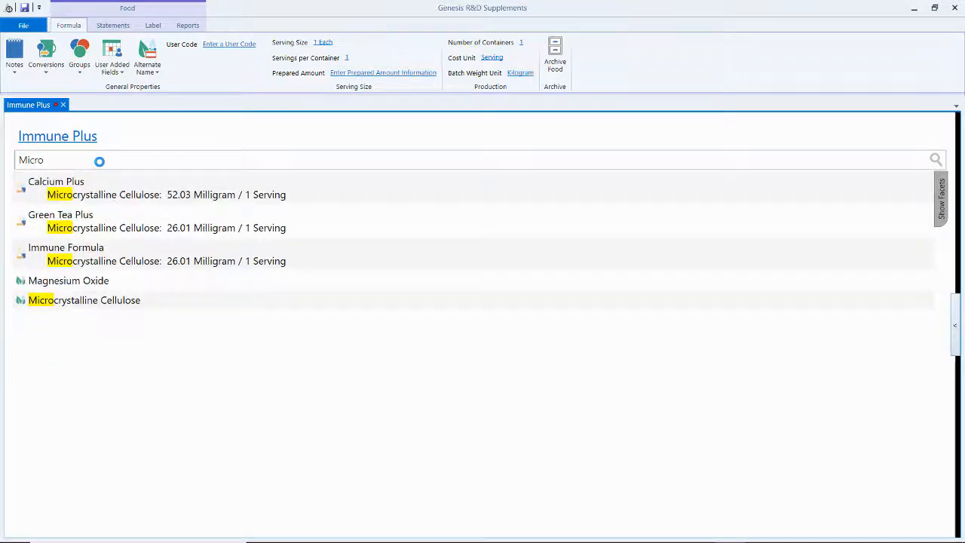
{"action": "left_click", "coordinate": [100, 300]}
{"action": "type", "text": "25"}
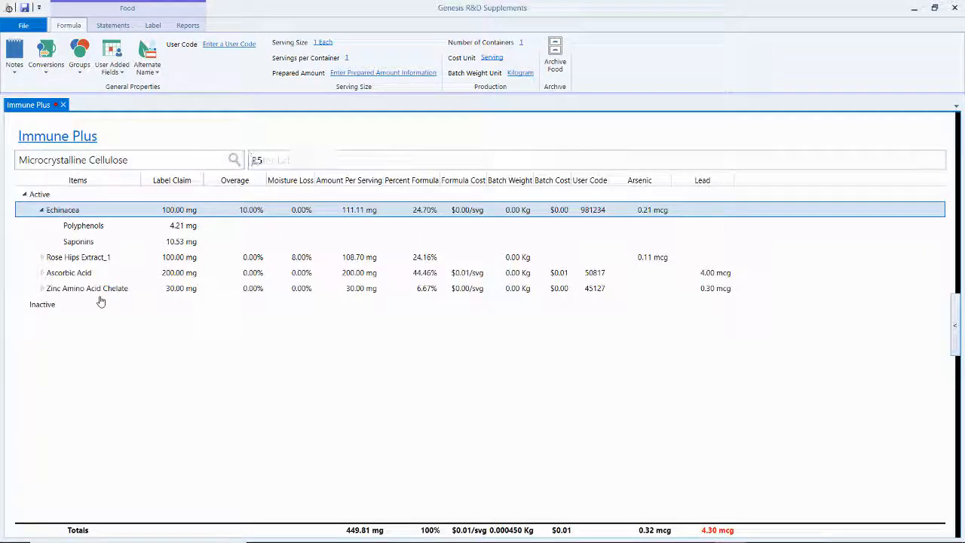
{"action": "key", "text": "Return"}
{"action": "key", "text": "Return"}
{"action": "key", "text": "i"}
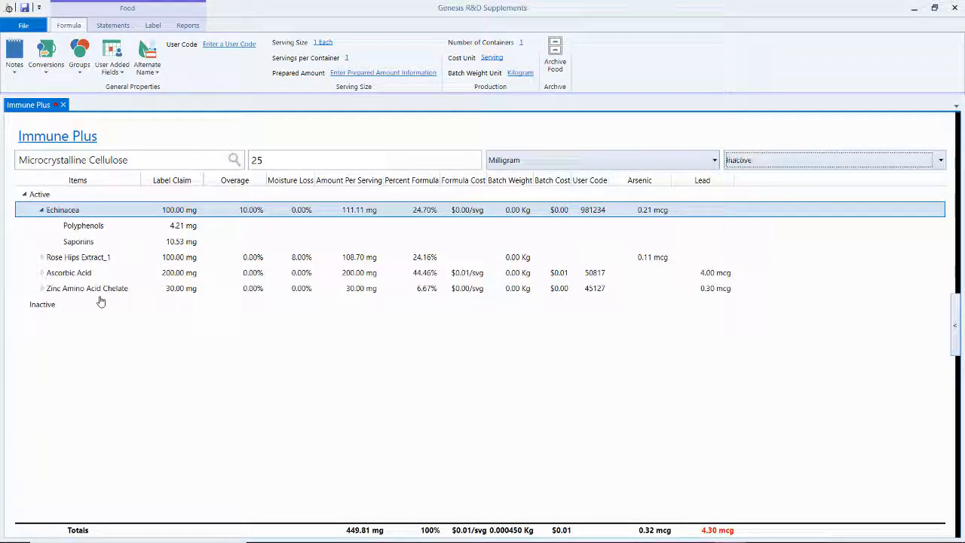
{"action": "key", "text": "Return"}
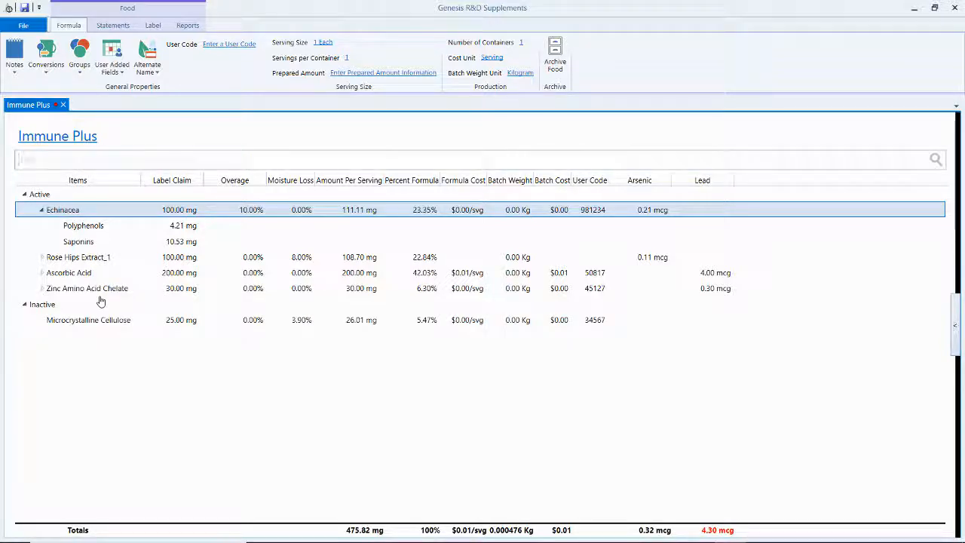
Expand Rose Hips Extract_1 and Ascorbic Acid to show the nutrients each one contributes
{"action": "left_click", "coordinate": [98, 295]}
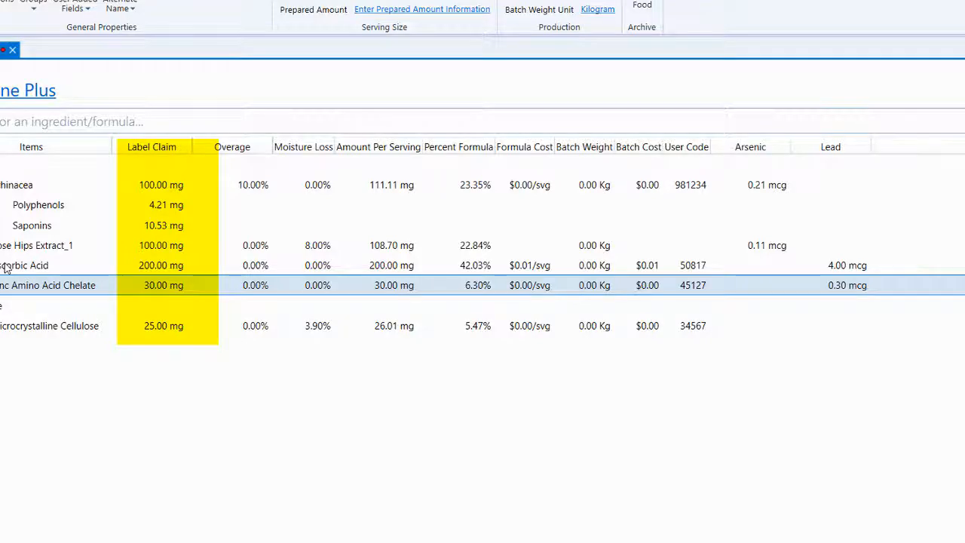
{"action": "left_click", "coordinate": [43, 258]}
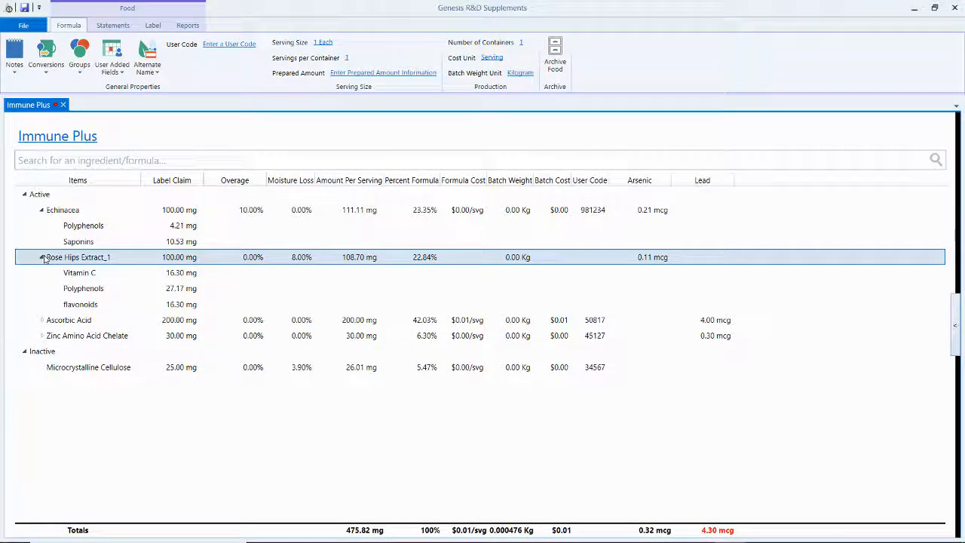
{"action": "left_click", "coordinate": [45, 324]}
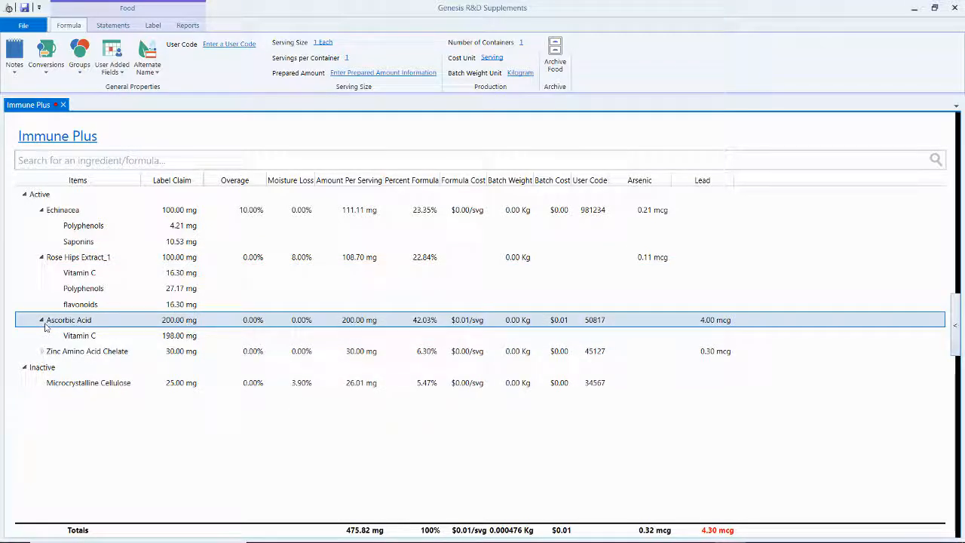
Set the label claim of Vitamin C under Ascorbic Acid to 200 mg
{"action": "left_click", "coordinate": [172, 340]}
{"action": "right_click", "coordinate": [172, 341]}
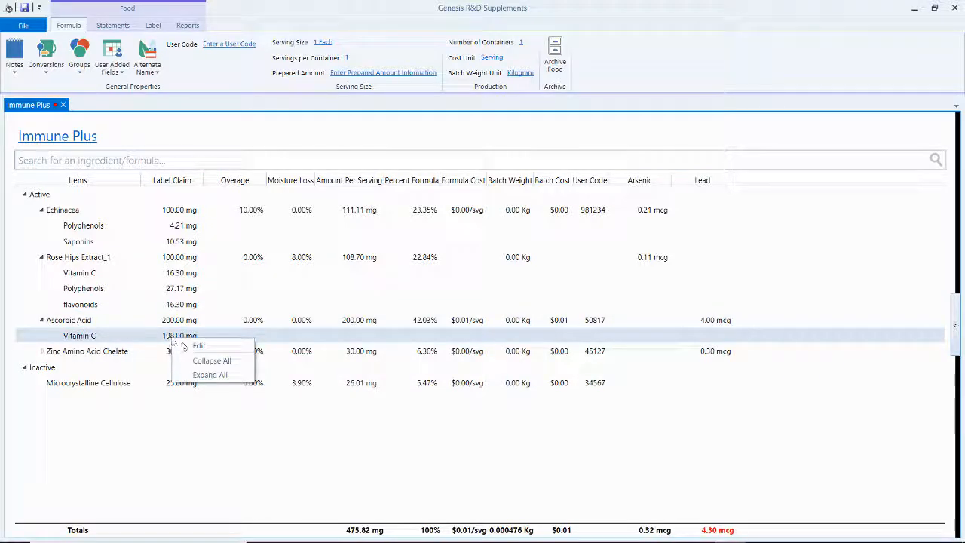
{"action": "left_click", "coordinate": [193, 347]}
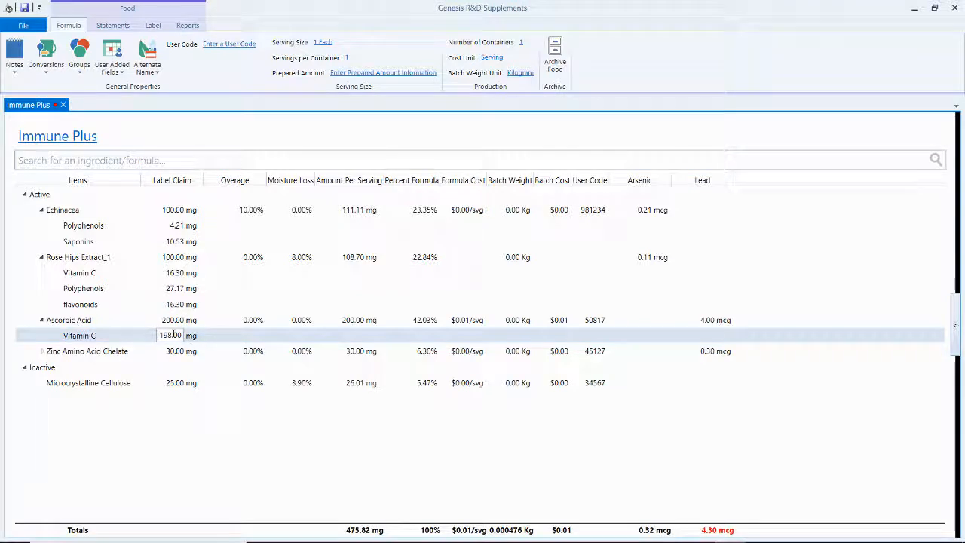
{"action": "left_click_drag", "start_coordinate": [173, 335], "coordinate": [135, 334]}
{"action": "type", "text": "200"}
{"action": "left_click", "coordinate": [151, 337]}
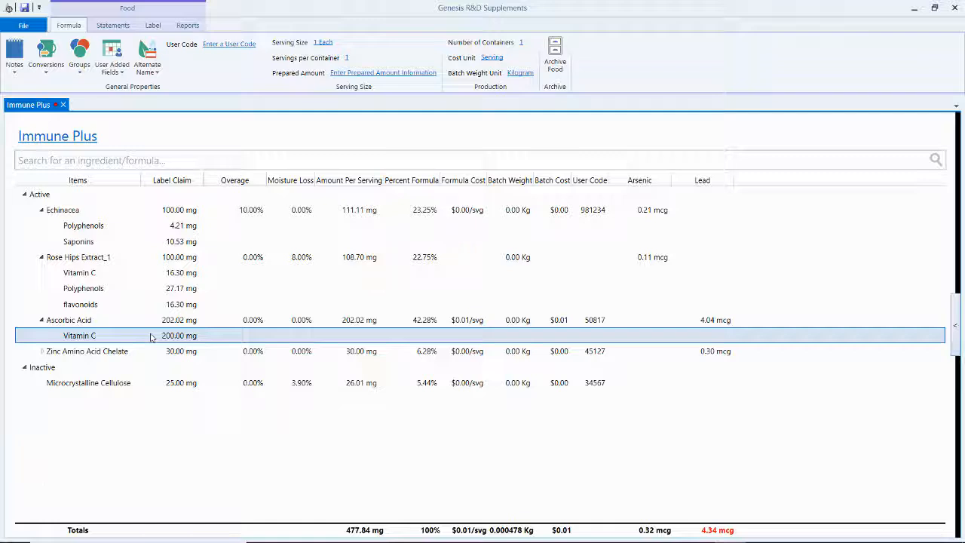
Expand Zinc Amino Acid Chelate and set the label claim of its Zinc nutrient to 30.00 mg
{"action": "left_click", "coordinate": [42, 352]}
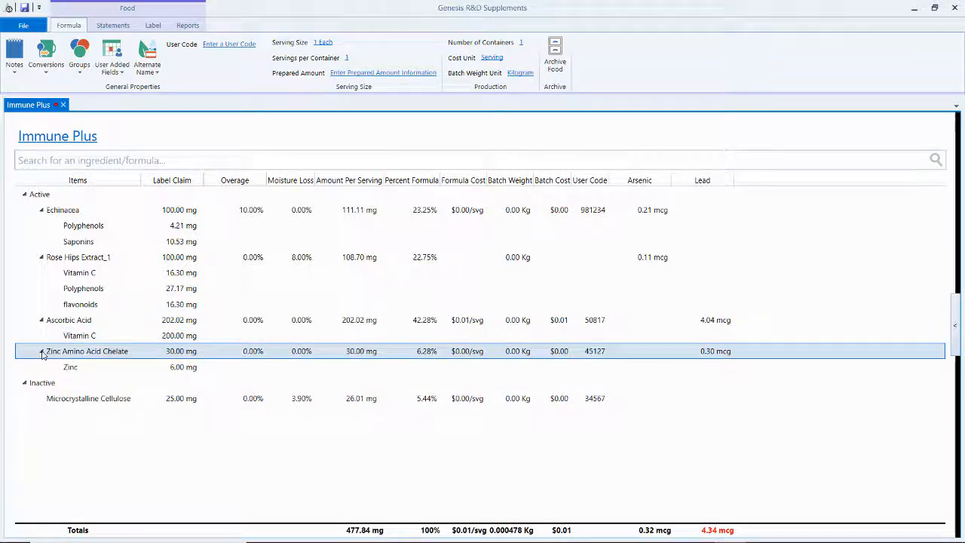
{"action": "left_click", "coordinate": [172, 369]}
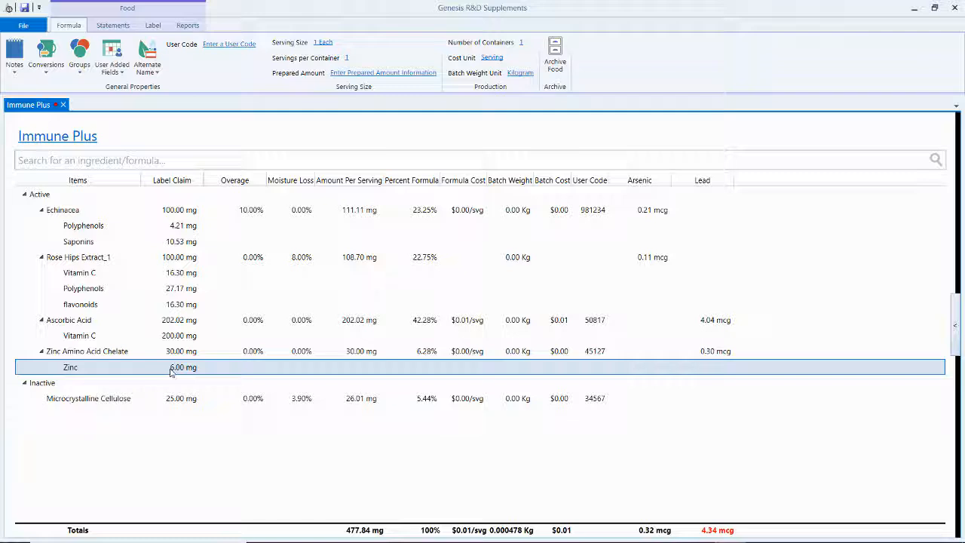
{"action": "right_click", "coordinate": [171, 368]}
{"action": "left_click", "coordinate": [194, 378]}
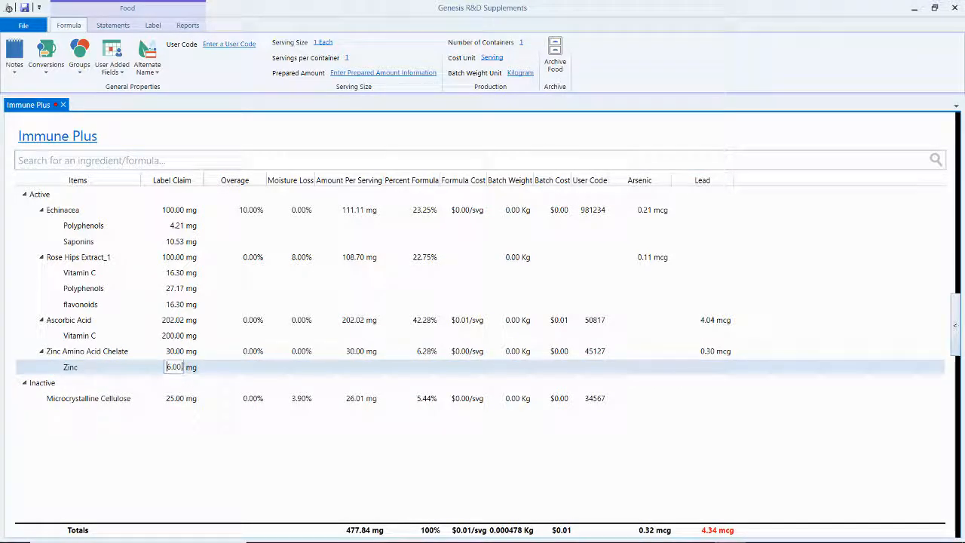
{"action": "left_click_drag", "start_coordinate": [182, 368], "coordinate": [152, 367]}
{"action": "type", "text": "30.00"}
{"action": "key", "text": "Return"}
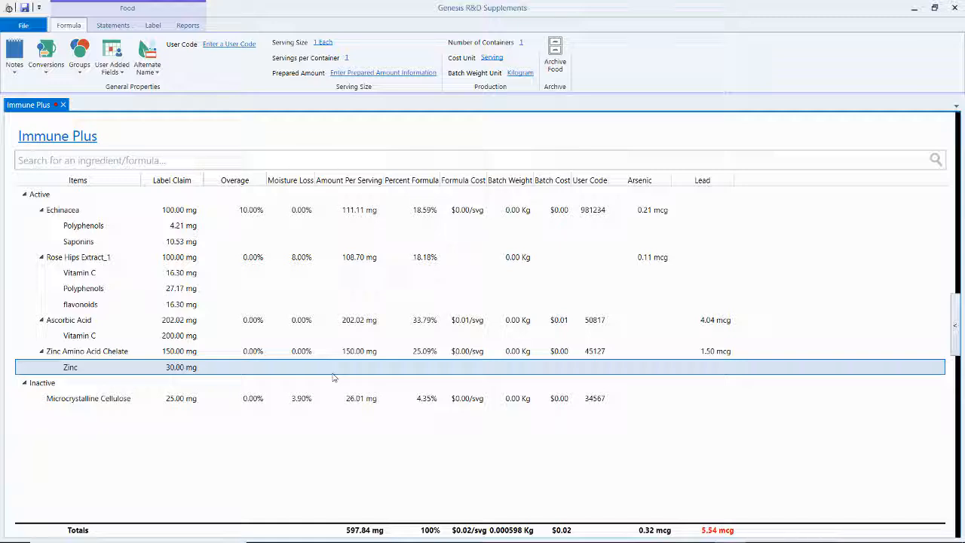
Set the formula's serving size to 1 Capsule and the servings per container to 60
{"action": "left_click", "coordinate": [327, 45]}
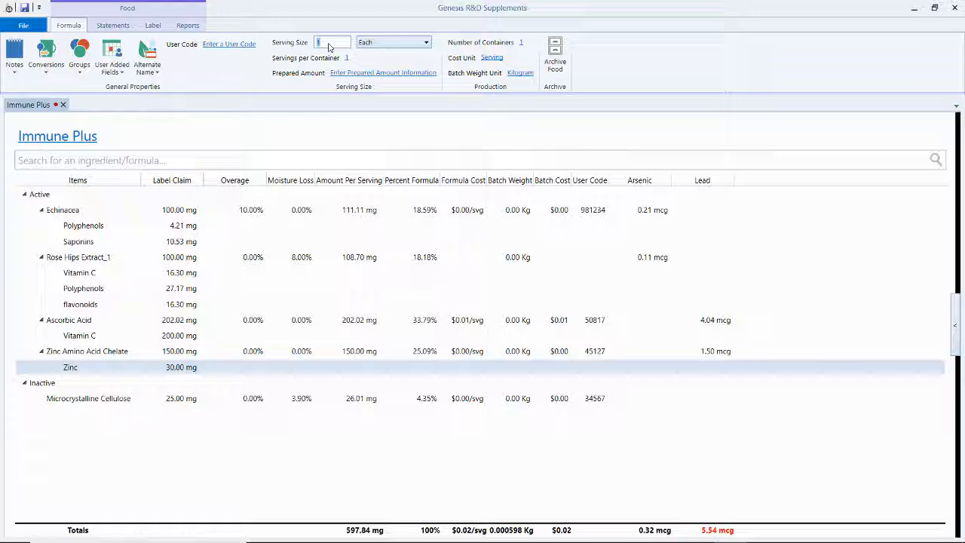
{"action": "left_click", "coordinate": [368, 44]}
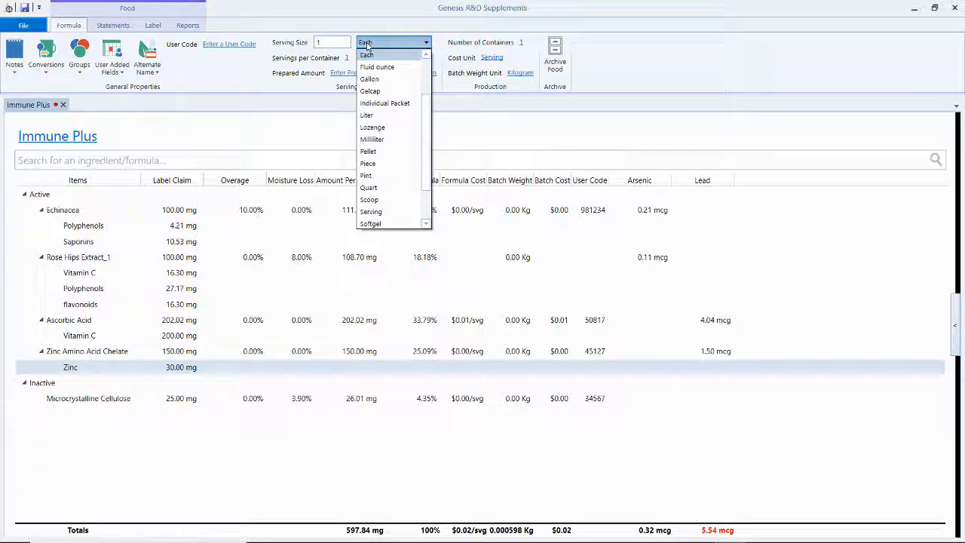
{"action": "left_click_drag", "start_coordinate": [429, 117], "coordinate": [429, 71]}
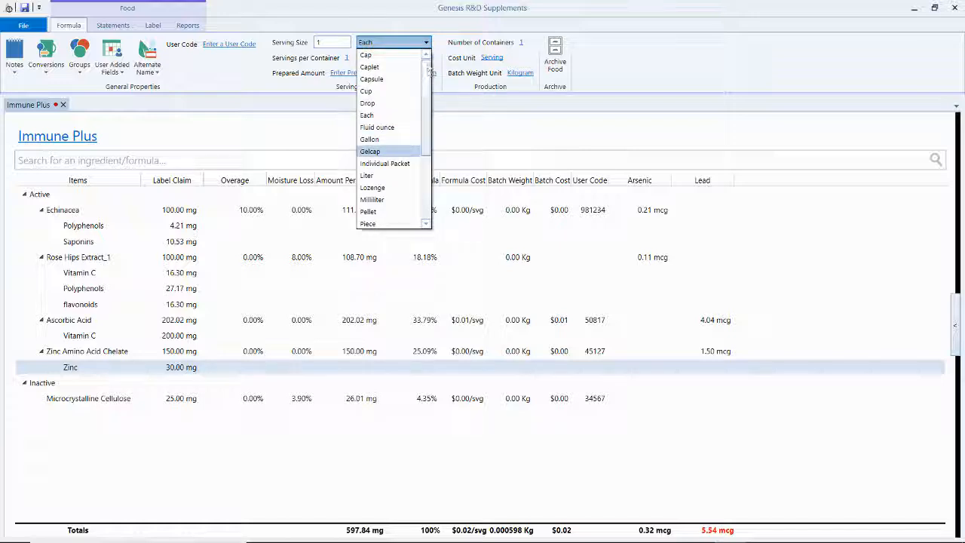
{"action": "left_click", "coordinate": [379, 78]}
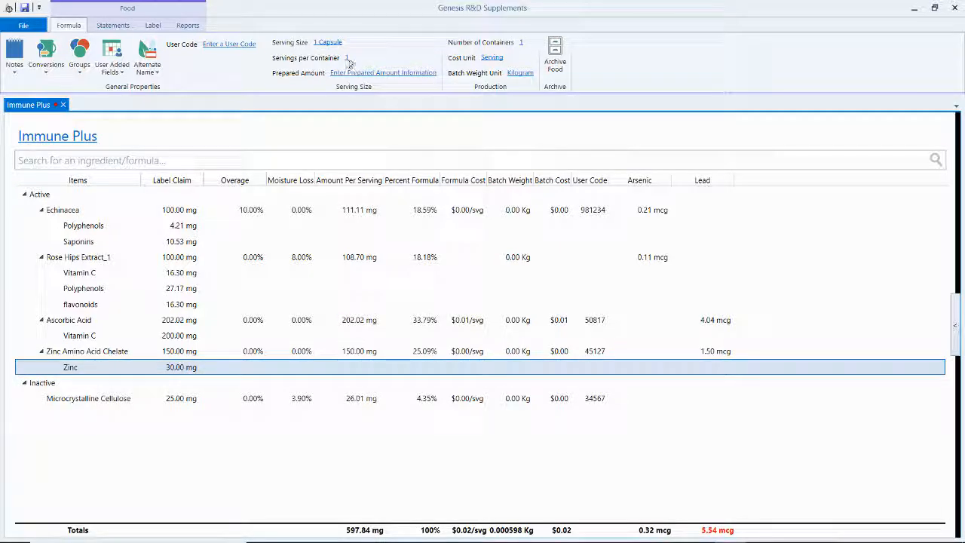
{"action": "left_click", "coordinate": [348, 59]}
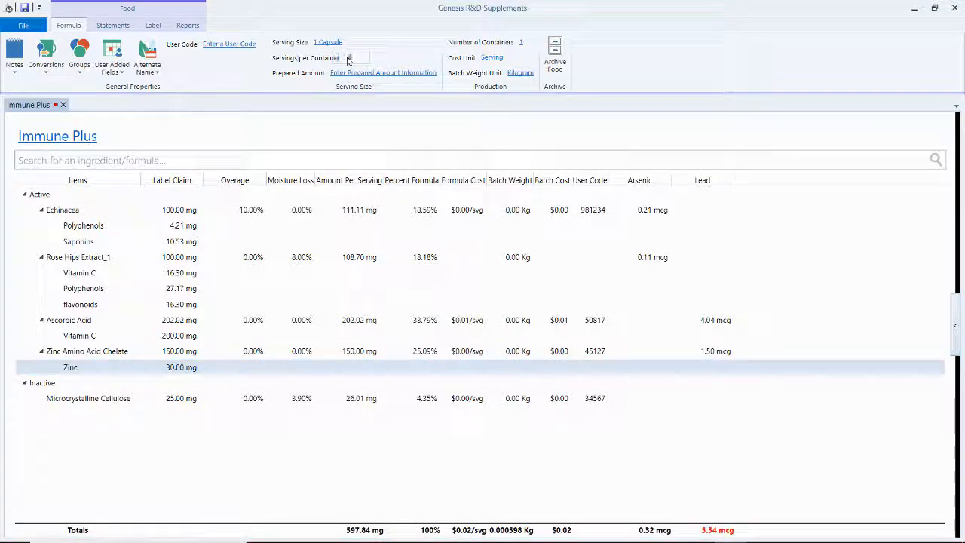
{"action": "type", "text": "60"}
{"action": "key", "text": "Tab"}
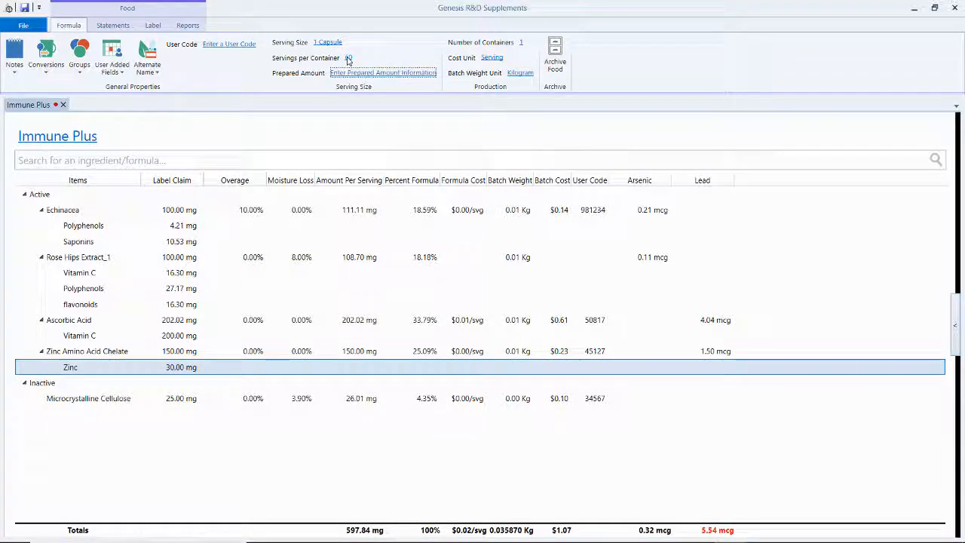
{"action": "left_click", "coordinate": [367, 59]}
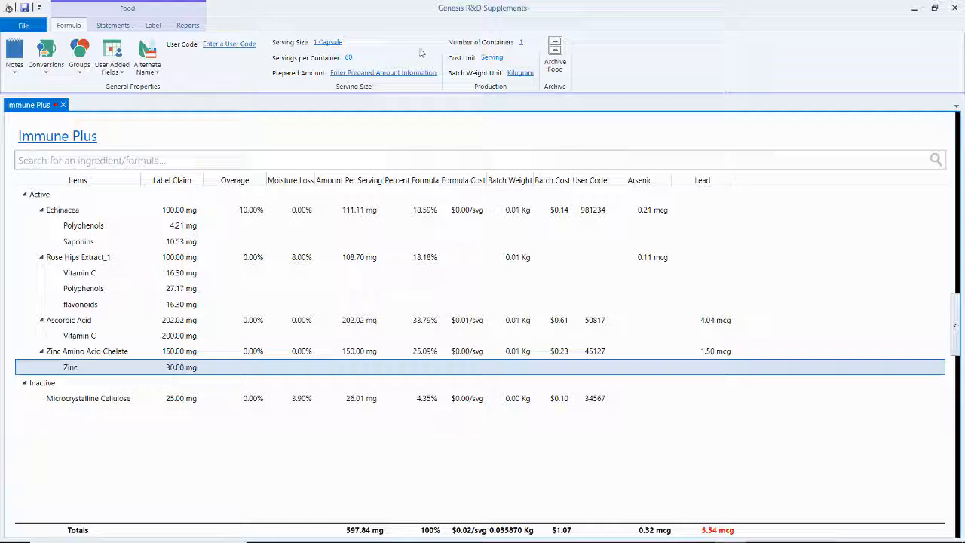
Set the number of containers for production to 20000 and save the Immune Plus formula
{"action": "left_click", "coordinate": [523, 43]}
{"action": "type", "text": "30000"}
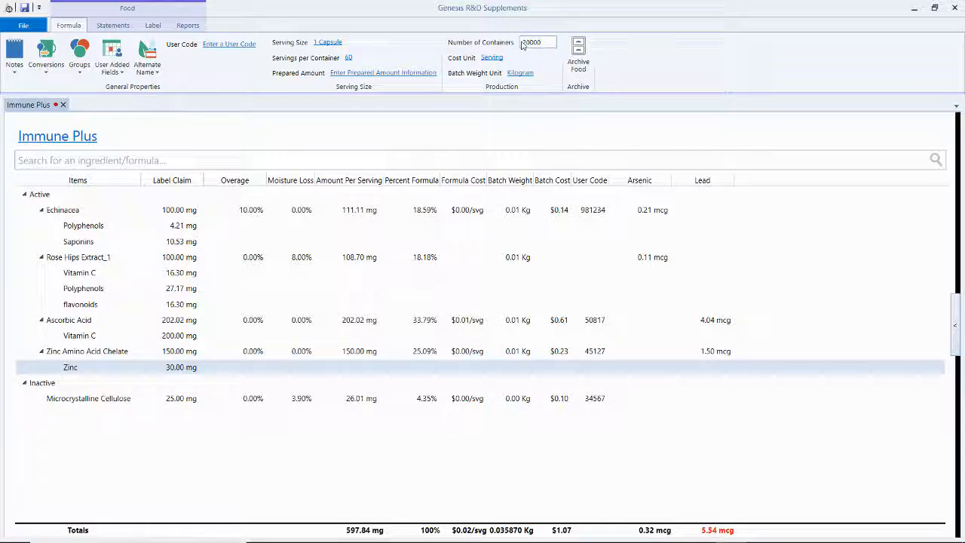
{"action": "key", "text": "Return"}
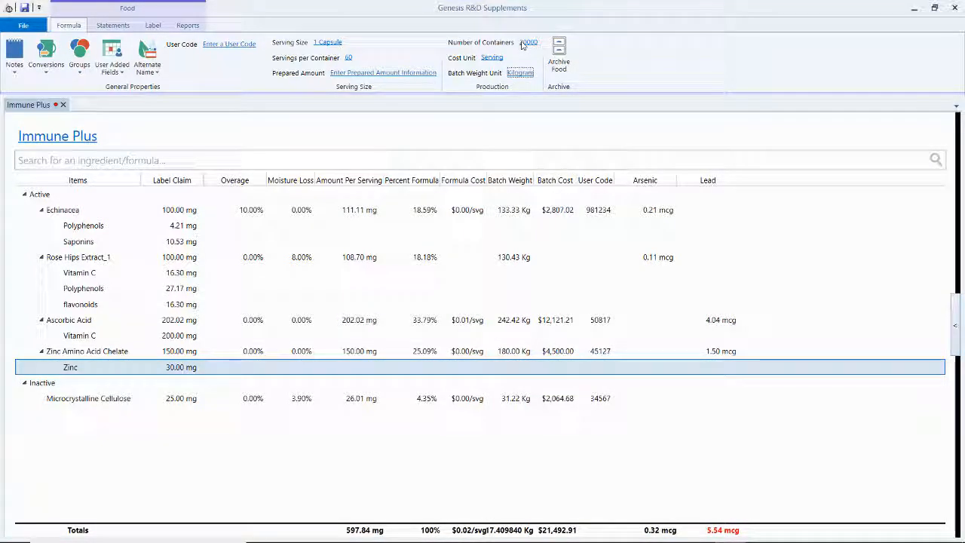
{"action": "left_click", "coordinate": [584, 517]}
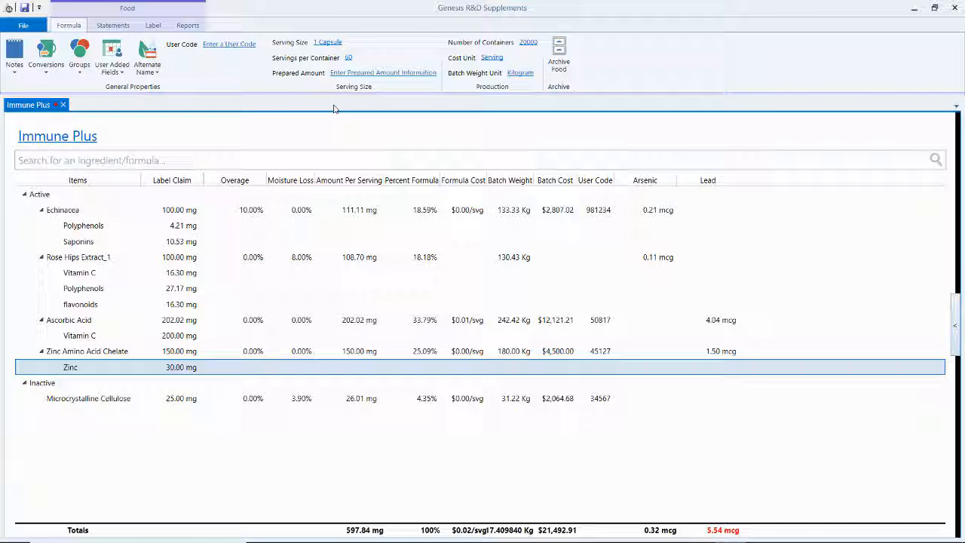
{"action": "left_click", "coordinate": [25, 9]}
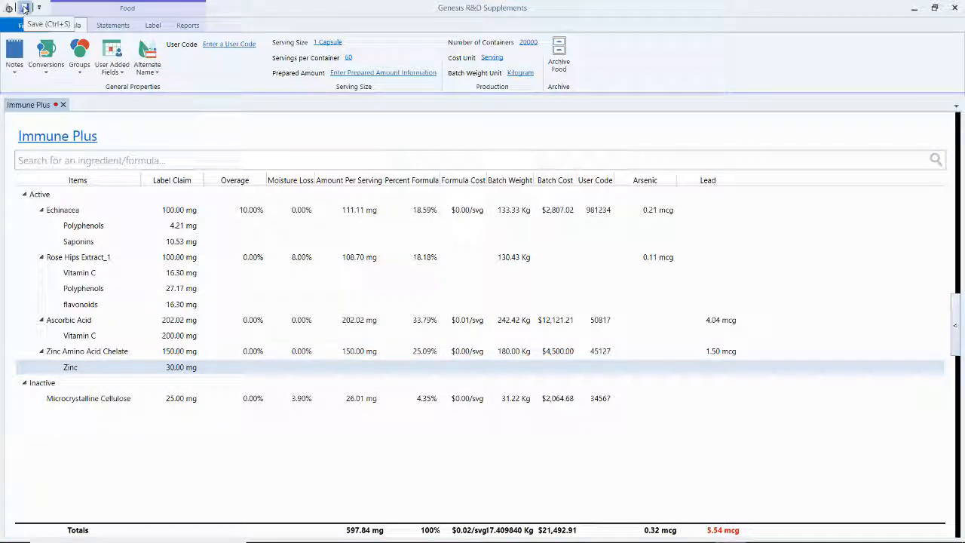